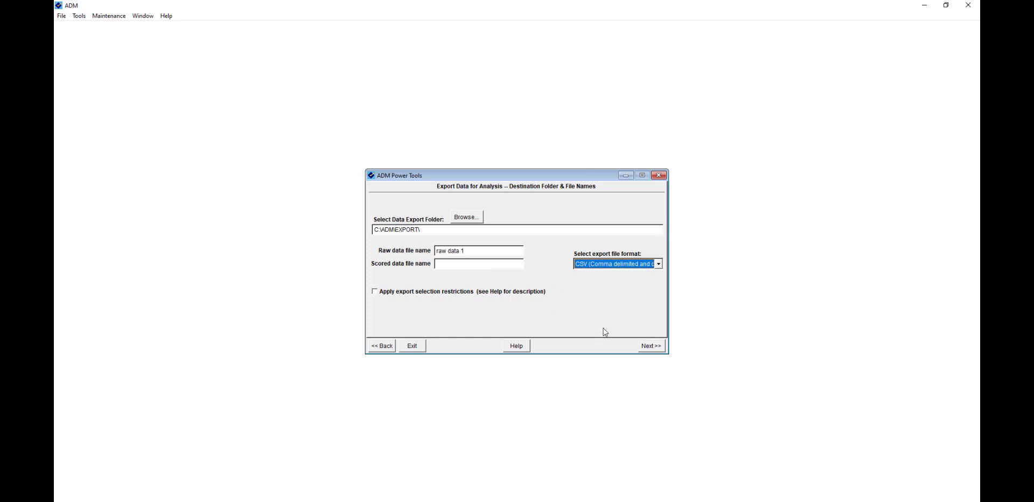
Export the raw data as the CSV file "raw data 1" to C:\ADM\EXPORT\ without selection criteria, and exit the export wizard
{"action": "left_click", "coordinate": [651, 348]}
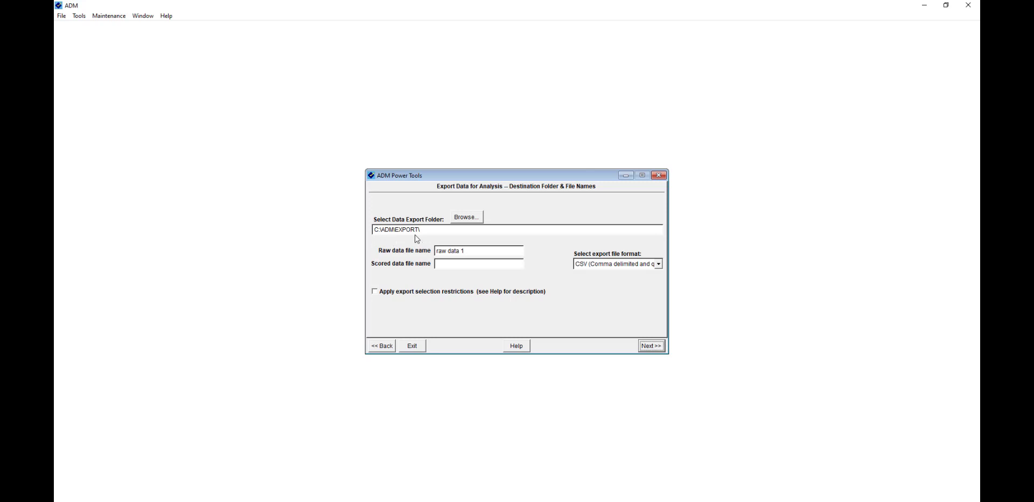
{"action": "left_click", "coordinate": [653, 348]}
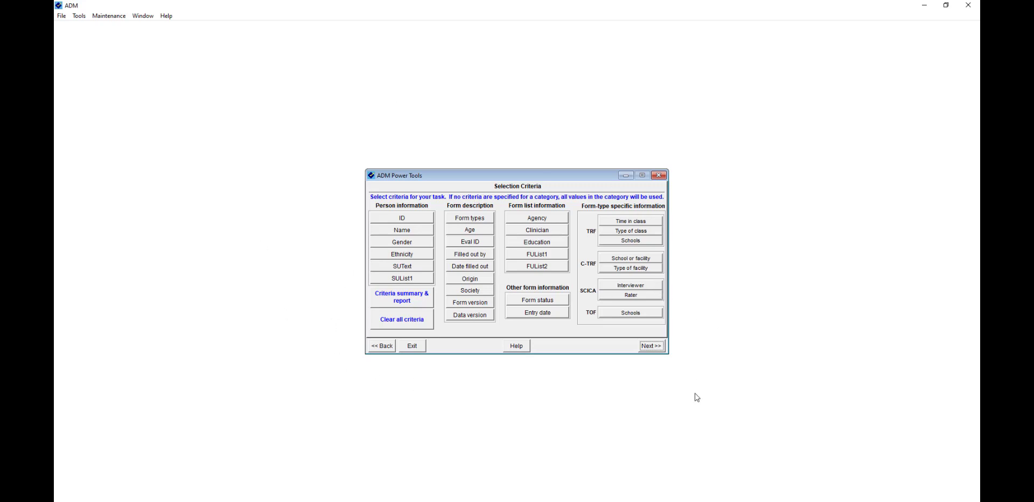
{"action": "left_click", "coordinate": [652, 346]}
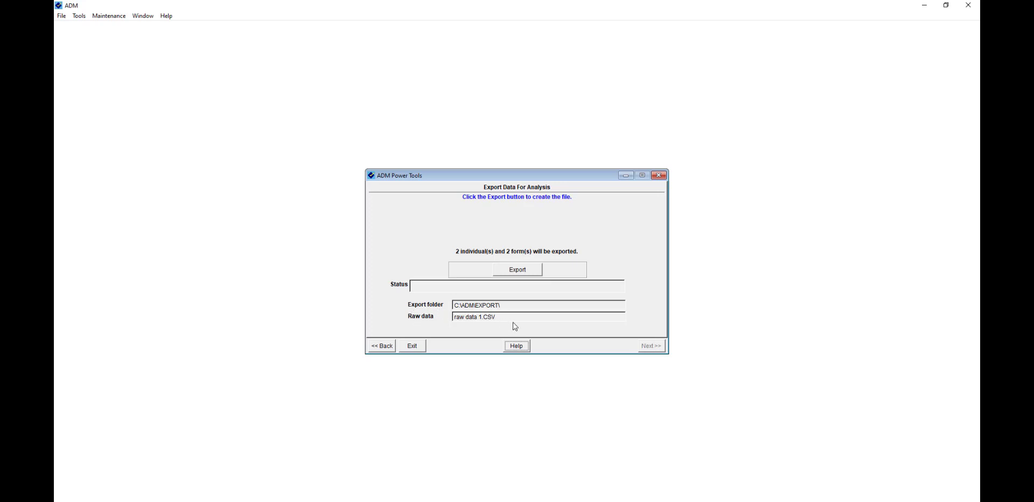
{"action": "left_click", "coordinate": [529, 275]}
{"action": "left_click", "coordinate": [416, 350]}
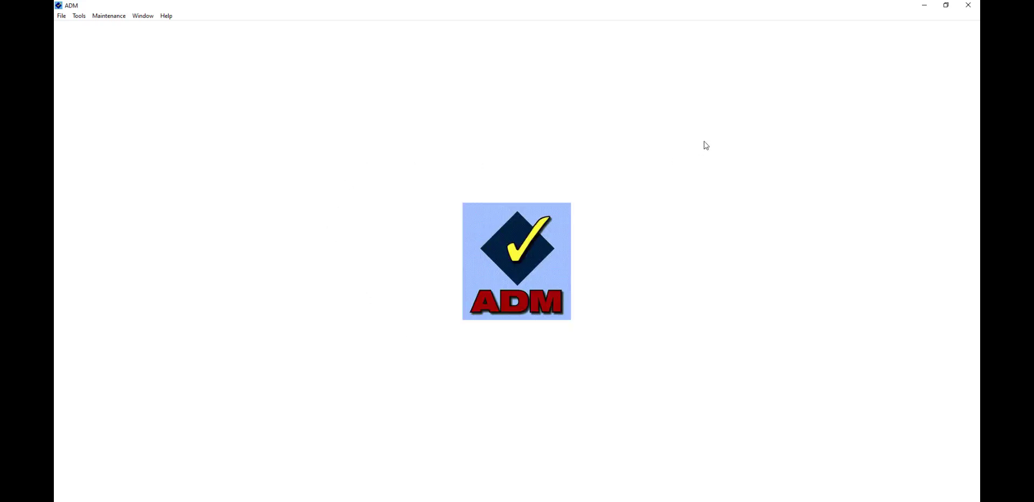
Switch to ASEBA-Web and start a data import using the ADM CSV File format
{"action": "left_click", "coordinate": [924, 5]}
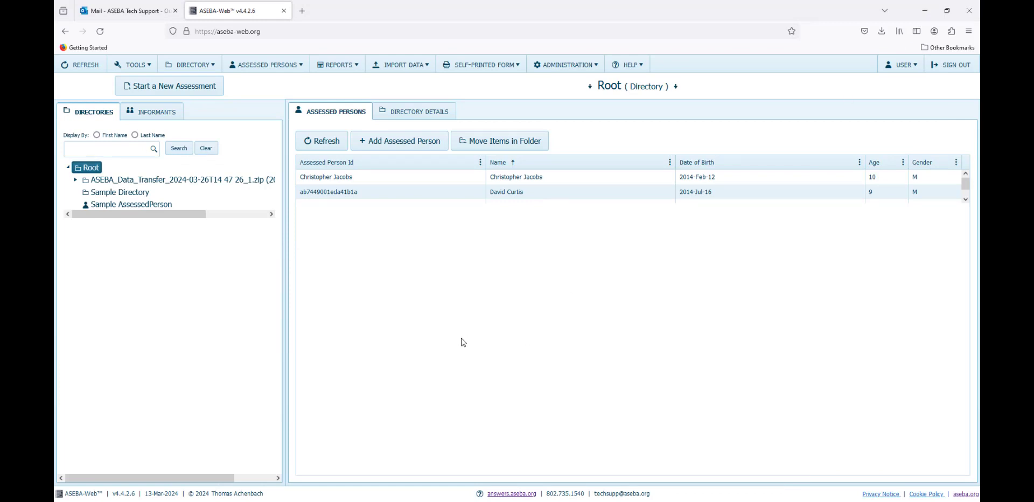
{"action": "left_click", "coordinate": [419, 69]}
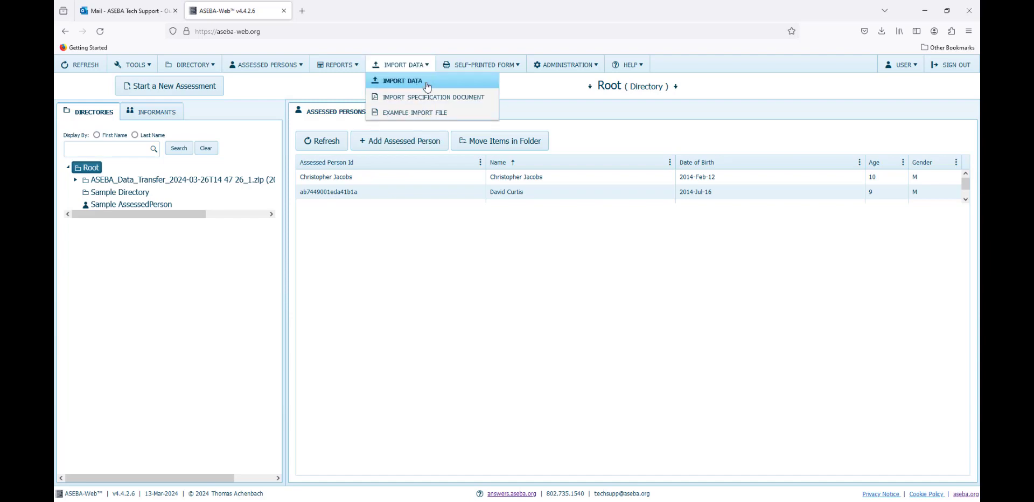
{"action": "left_click", "coordinate": [427, 83]}
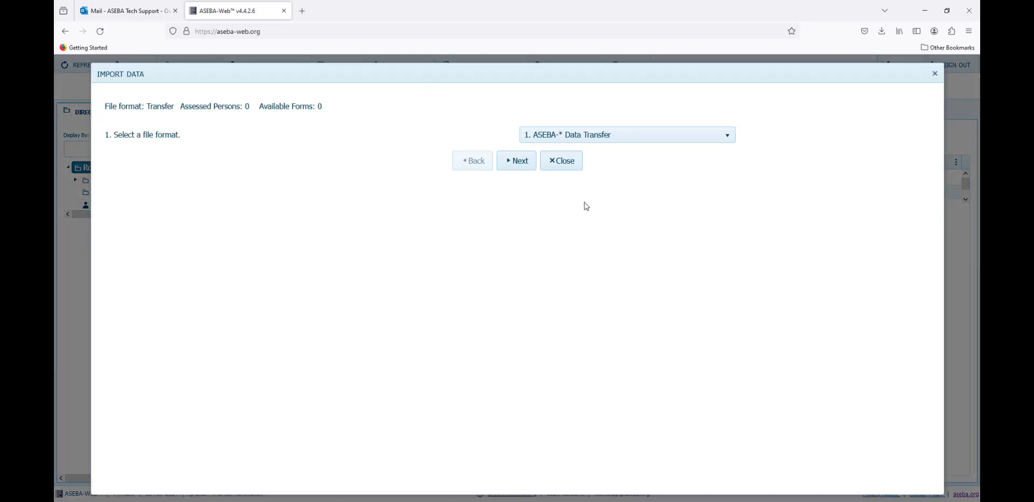
{"action": "left_click", "coordinate": [726, 139]}
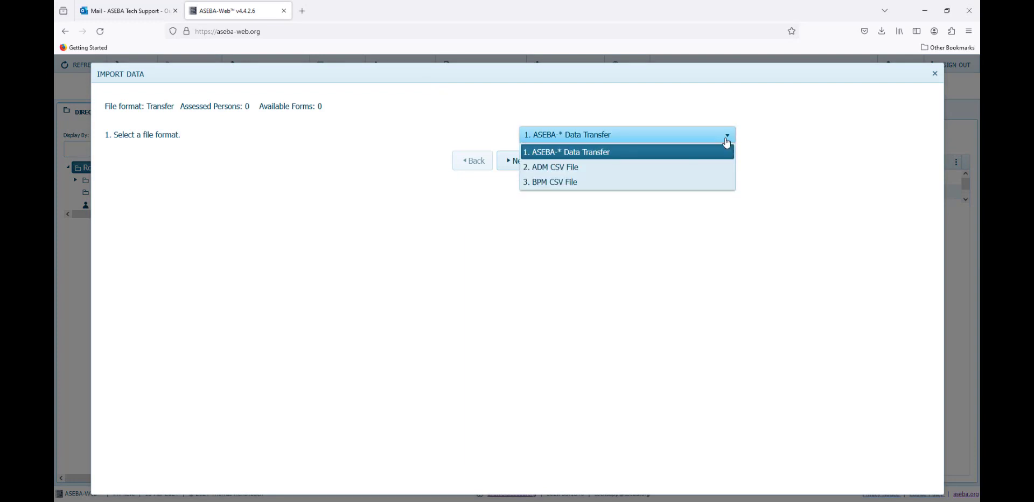
{"action": "left_click", "coordinate": [692, 168]}
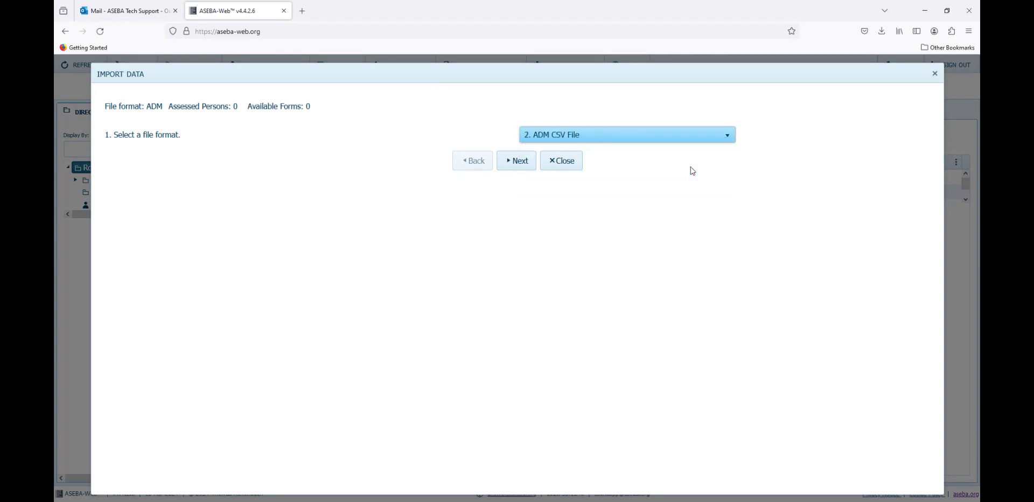
{"action": "left_click", "coordinate": [522, 167]}
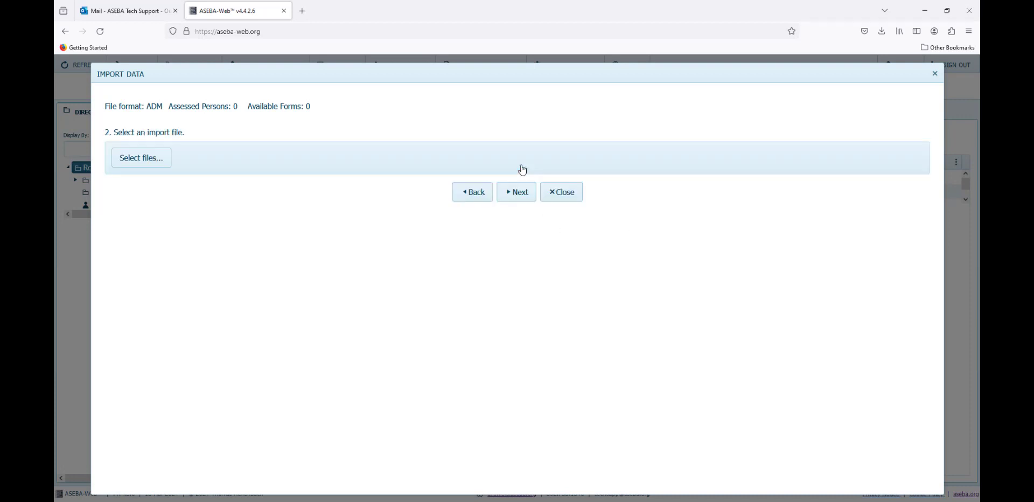
Choose "raw data 1" from the ADM EXPORT folder as the import file and continue to the directory selection
{"action": "left_click", "coordinate": [160, 167]}
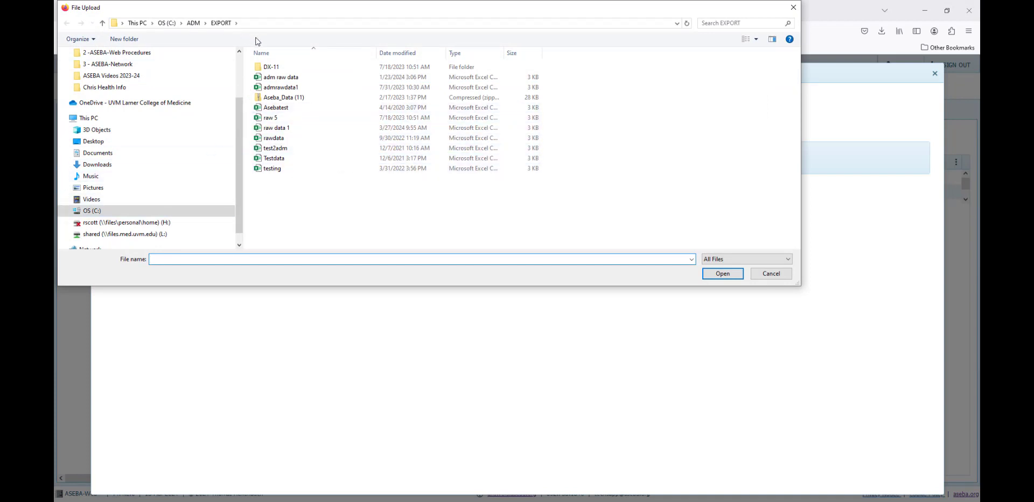
{"action": "double_click", "coordinate": [287, 129]}
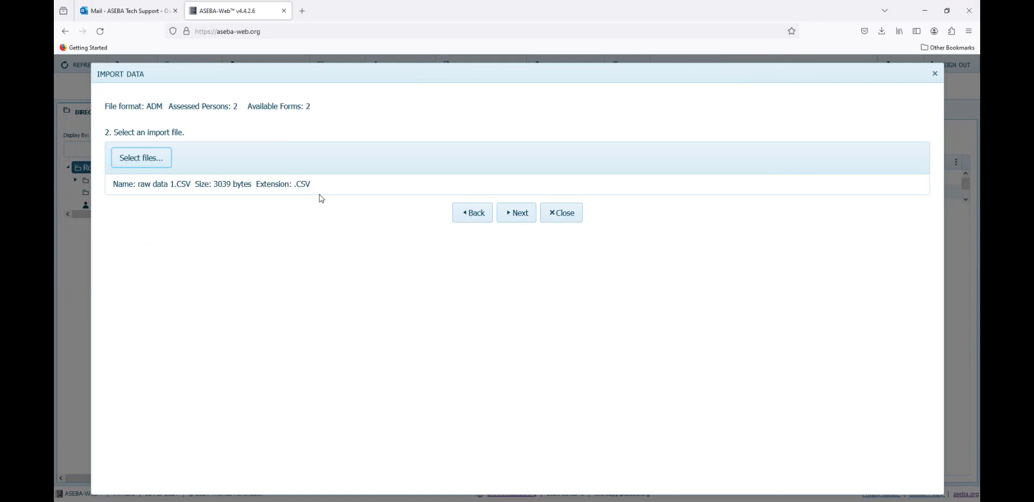
{"action": "left_click", "coordinate": [520, 213]}
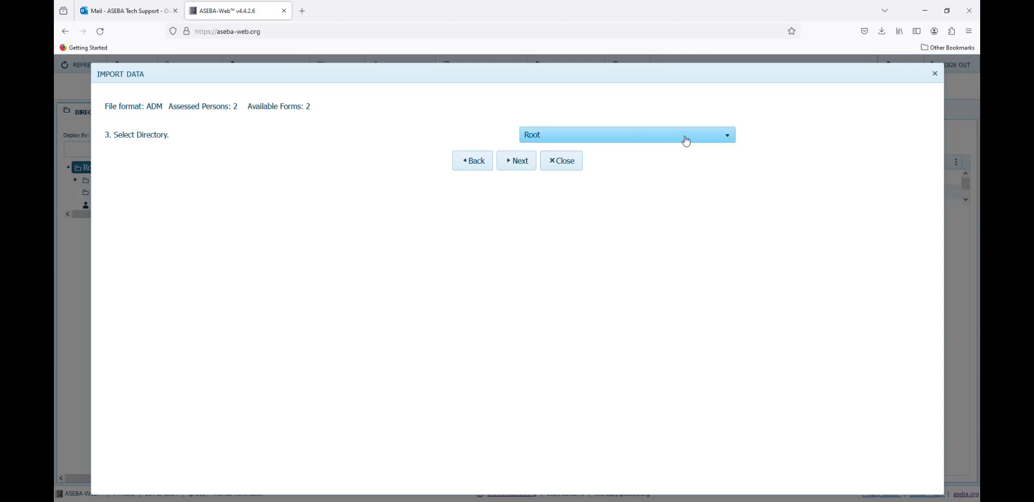
Keep Root as the destination directory, process the forms from raw data 1.CSV and save the import
{"action": "left_click", "coordinate": [730, 141]}
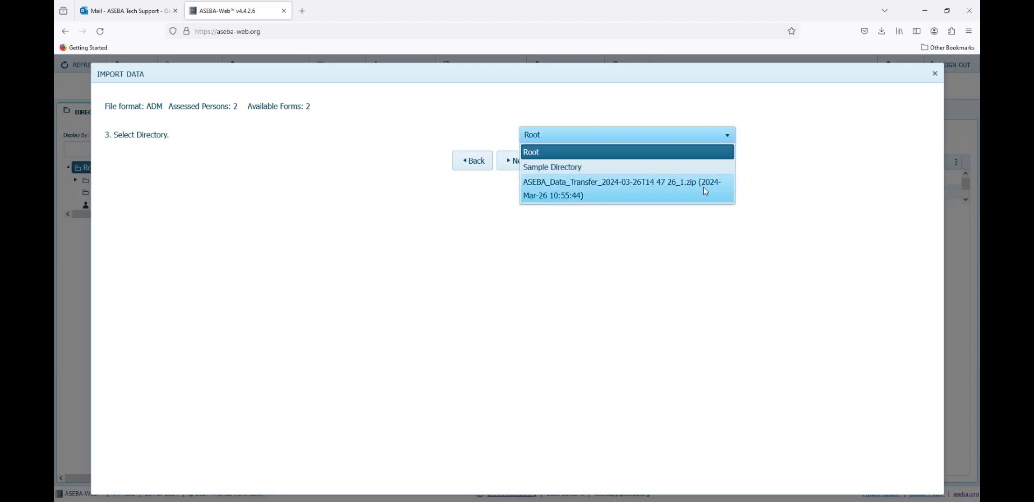
{"action": "left_click", "coordinate": [790, 160]}
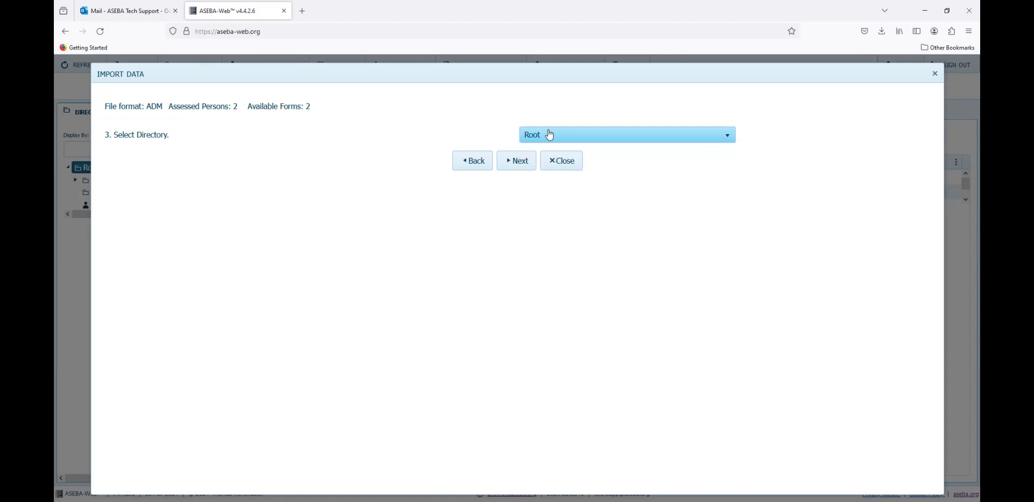
{"action": "left_click", "coordinate": [520, 161]}
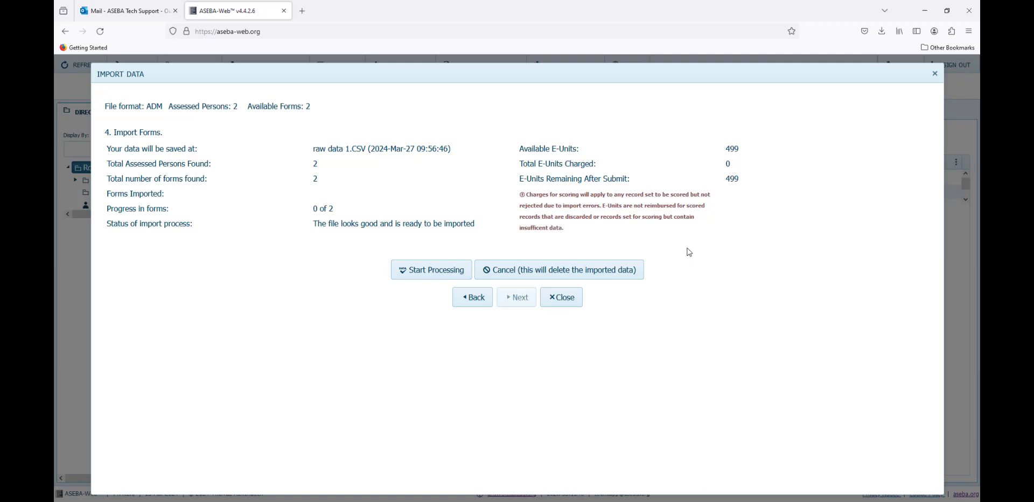
{"action": "left_click", "coordinate": [430, 276]}
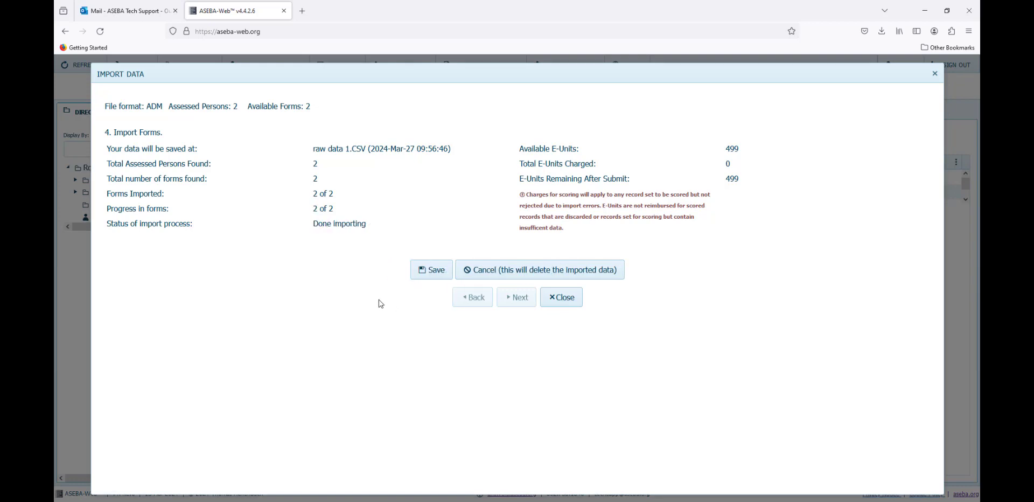
{"action": "left_click", "coordinate": [436, 275]}
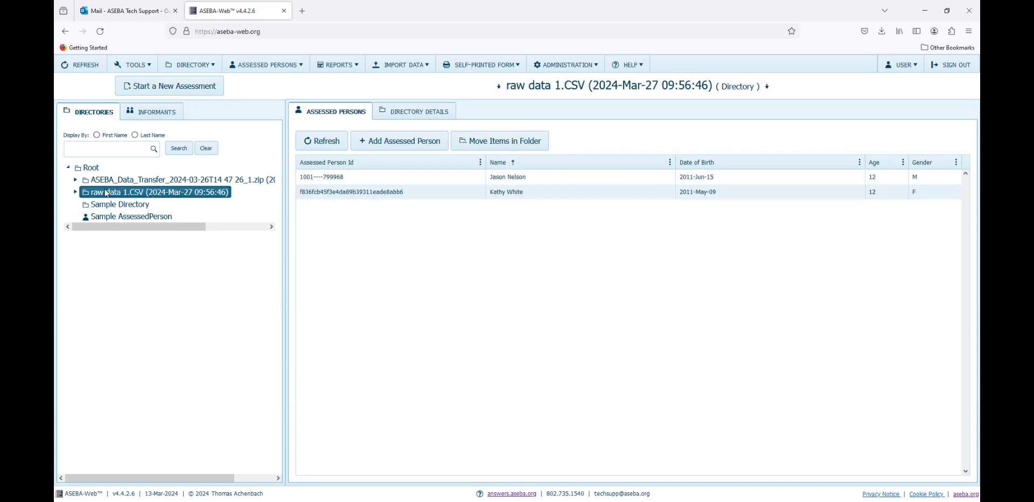
Expand the imported raw data 1.CSV directory and select the CBCL 6-18 form of its first assessed person
{"action": "left_click", "coordinate": [76, 193]}
{"action": "left_click", "coordinate": [120, 204]}
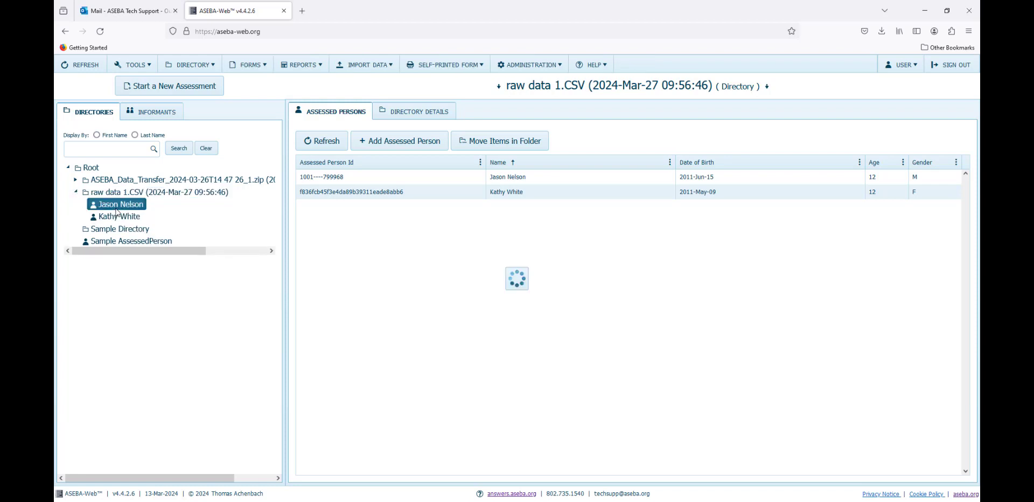
{"action": "left_click", "coordinate": [349, 185]}
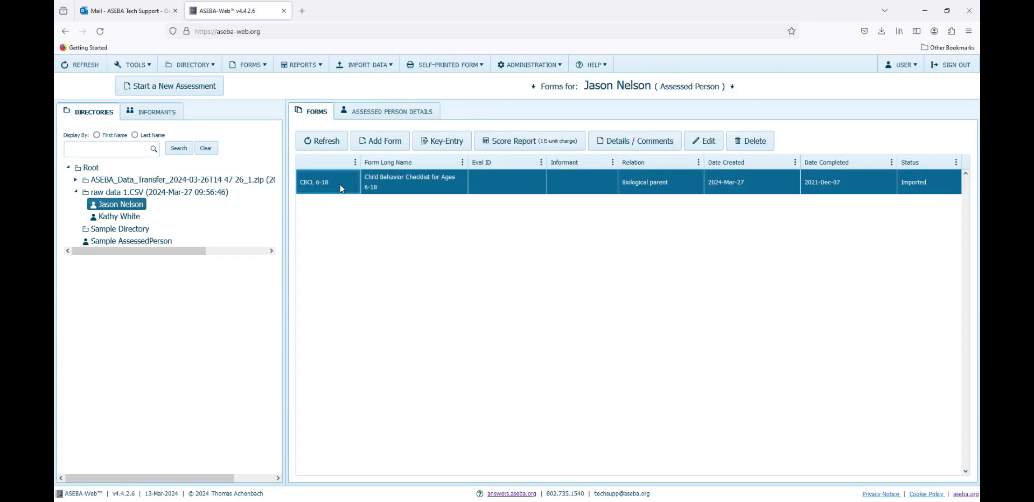
Switch to ASEBA-PC and start a data import using the ADM CSV File format
{"action": "left_click", "coordinate": [924, 11]}
{"action": "left_click", "coordinate": [593, 143]}
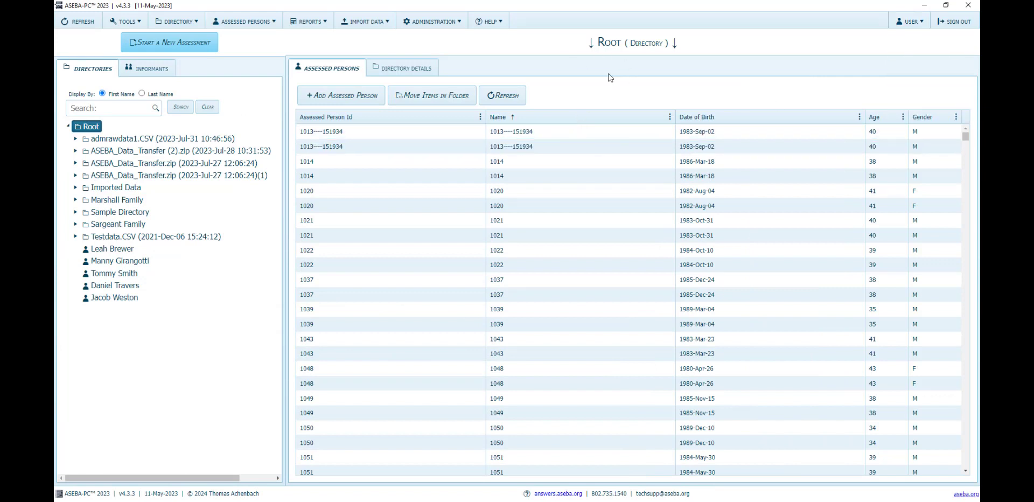
{"action": "mouse_move", "coordinate": [369, 23]}
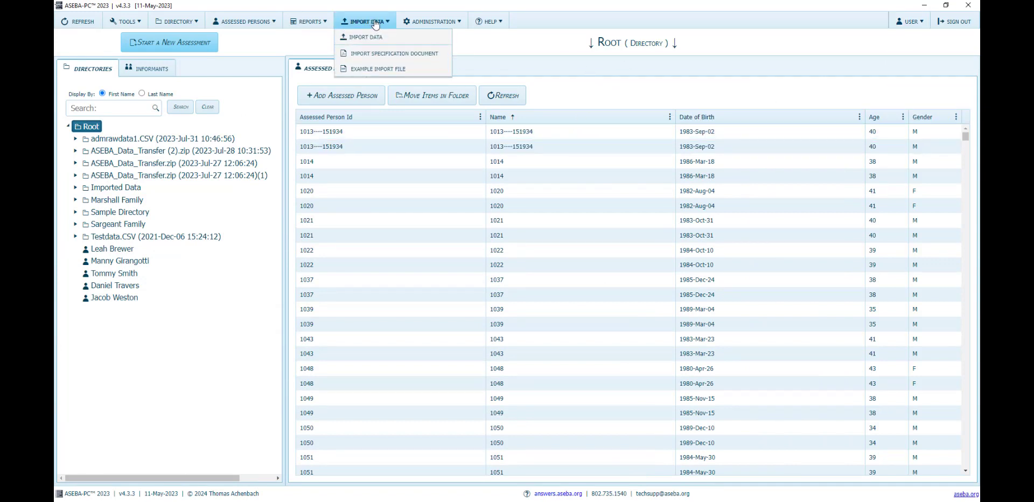
{"action": "left_click", "coordinate": [381, 40]}
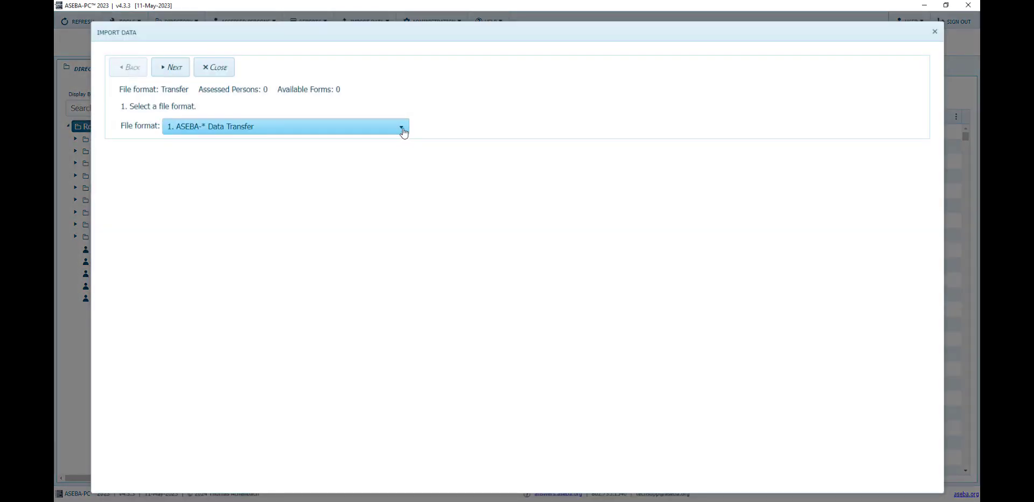
{"action": "left_click", "coordinate": [402, 129]}
{"action": "left_click", "coordinate": [401, 128]}
{"action": "left_click", "coordinate": [400, 128]}
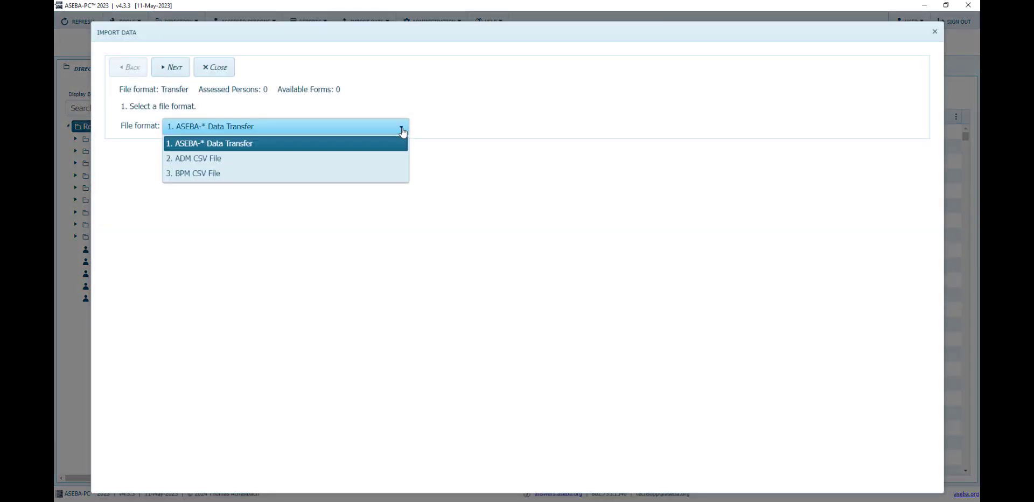
{"action": "left_click", "coordinate": [341, 159]}
{"action": "left_click", "coordinate": [172, 69]}
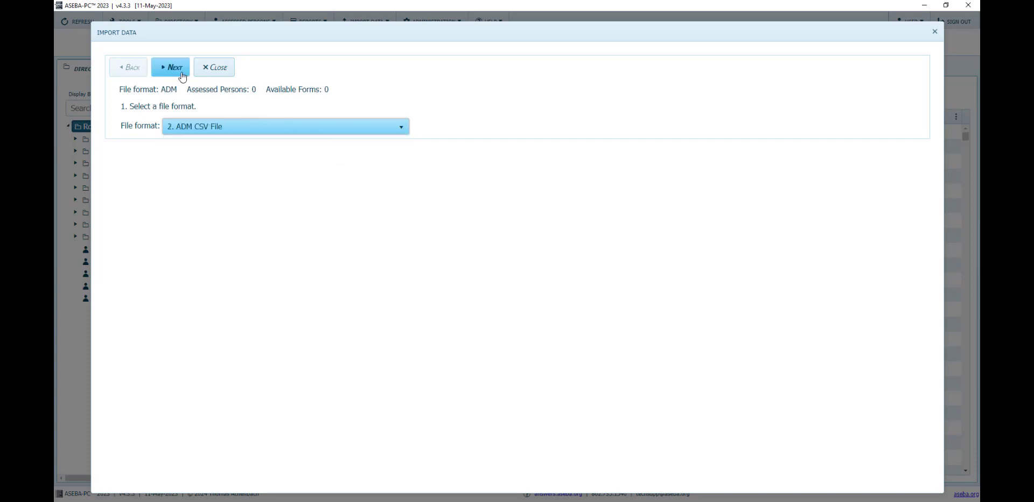
Choose admrawdata1 from the ADM EXPORT folder as the import file and continue to the directory selection
{"action": "left_click", "coordinate": [145, 153]}
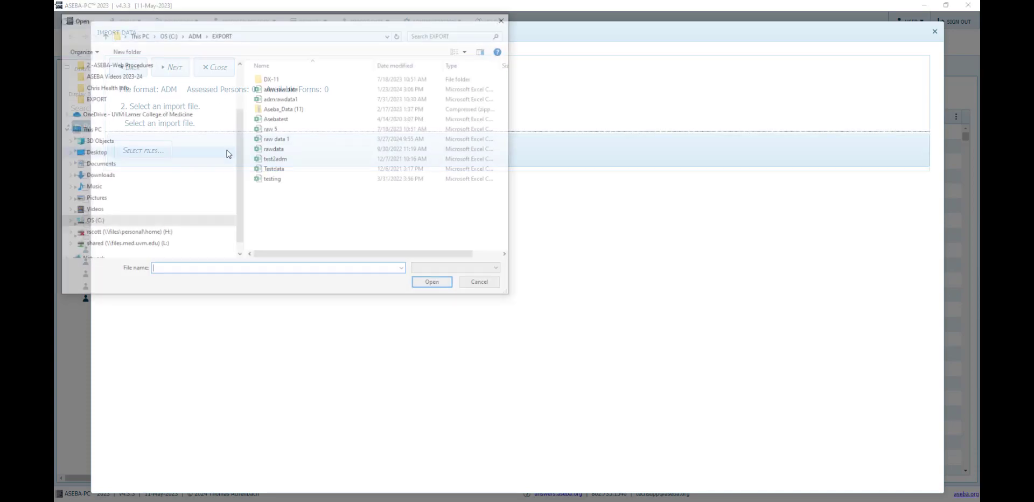
{"action": "double_click", "coordinate": [291, 99]}
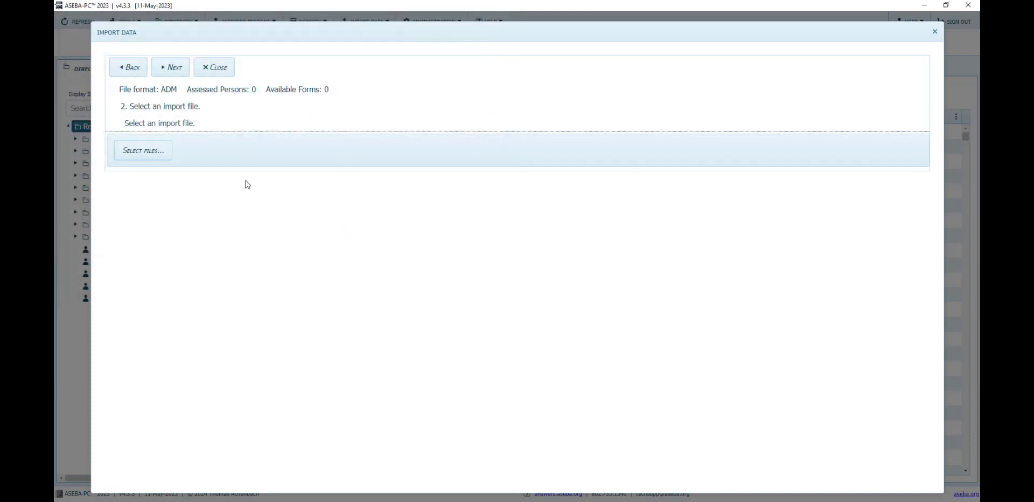
{"action": "left_click", "coordinate": [171, 67]}
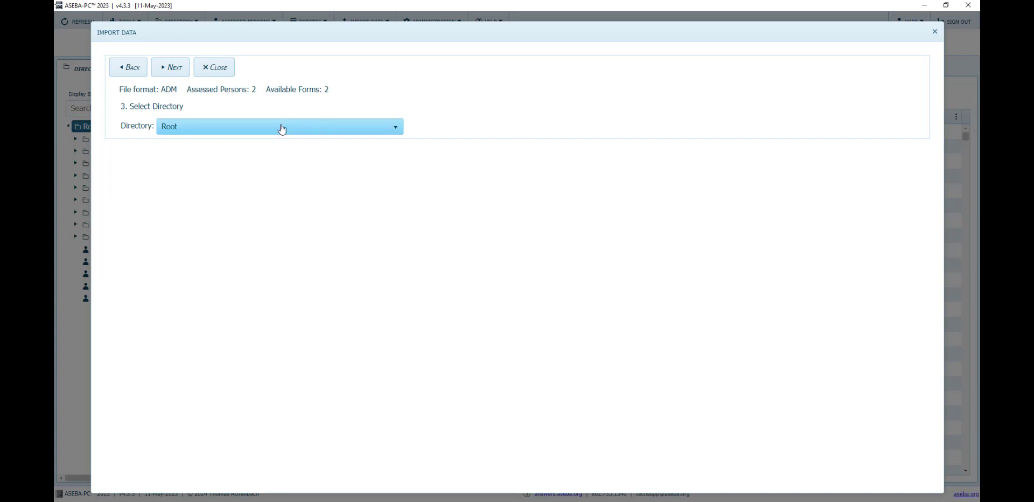
Keep Root as the destination directory, process the forms from admrawdata1.CSV and save the import
{"action": "left_click", "coordinate": [178, 71]}
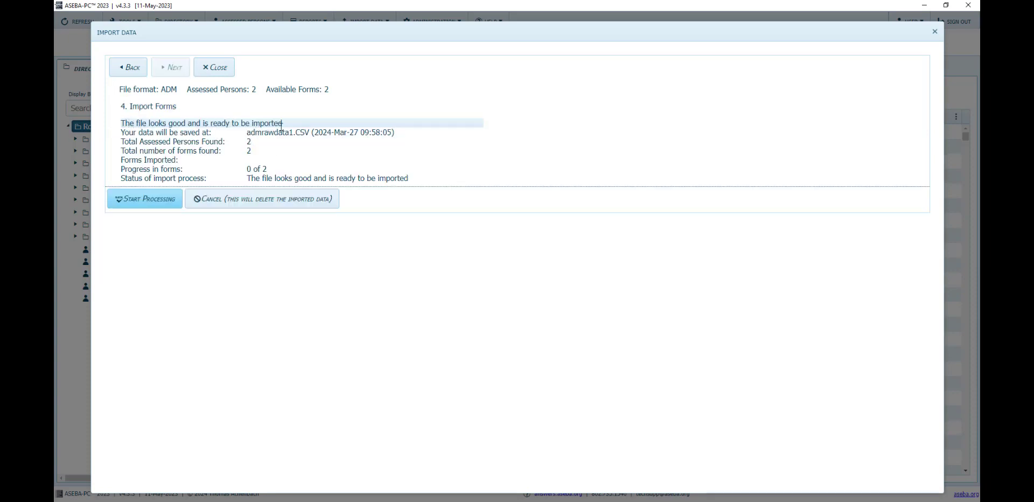
{"action": "left_click", "coordinate": [148, 202]}
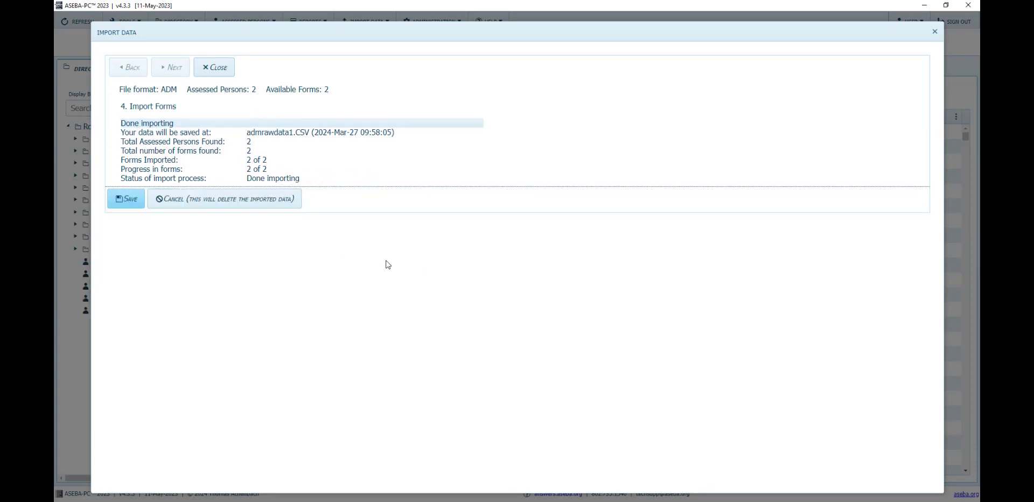
{"action": "left_click", "coordinate": [130, 204]}
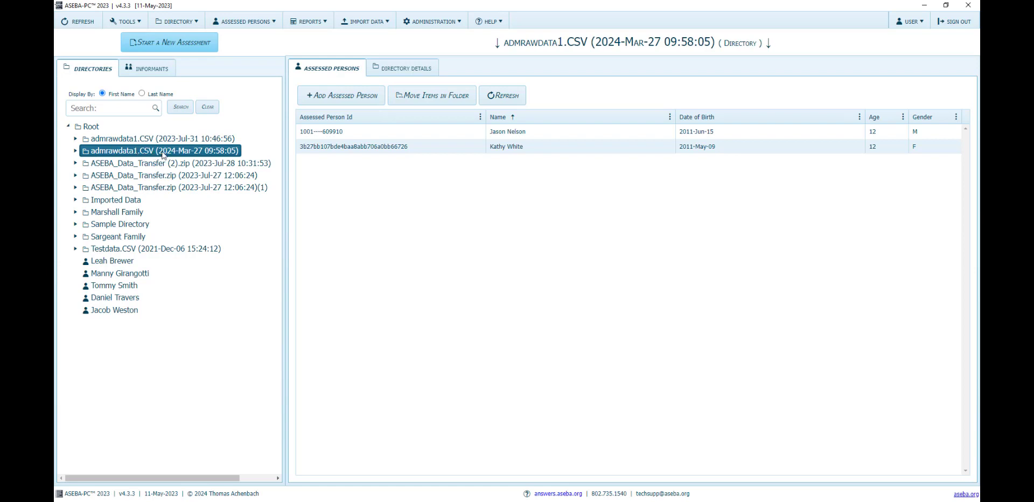
Expand the newly imported admrawdata1.CSV (2024-Mar-27) directory and select the CBCL 6-18 form of its first assessed person
{"action": "left_click", "coordinate": [76, 154]}
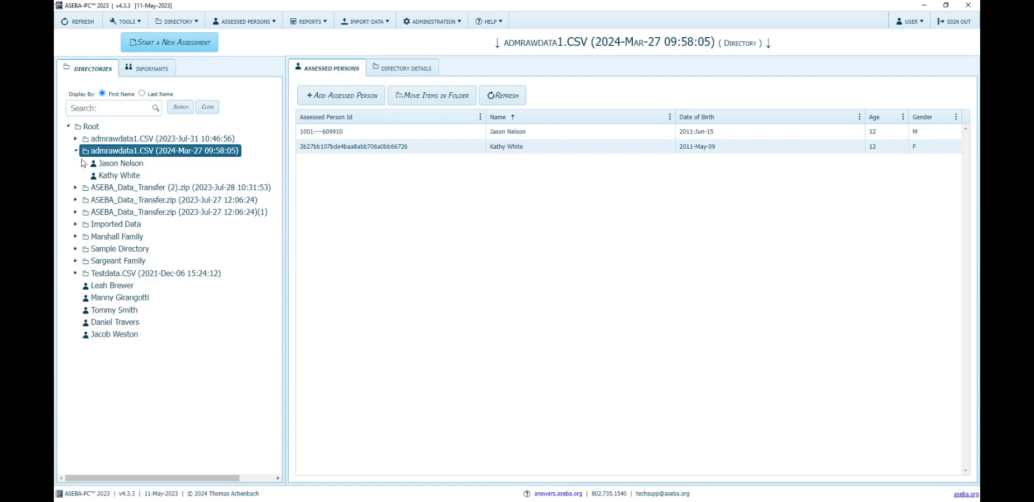
{"action": "left_click", "coordinate": [123, 167]}
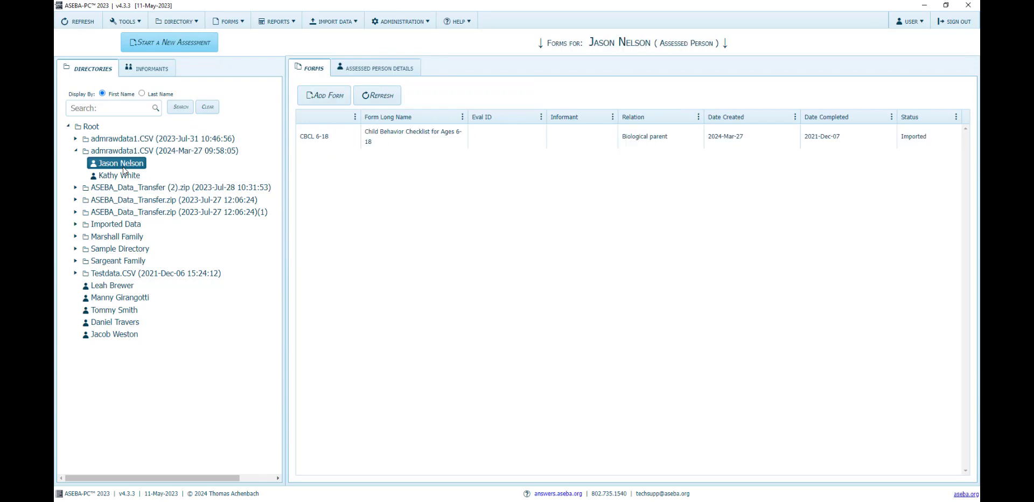
{"action": "left_click", "coordinate": [359, 146]}
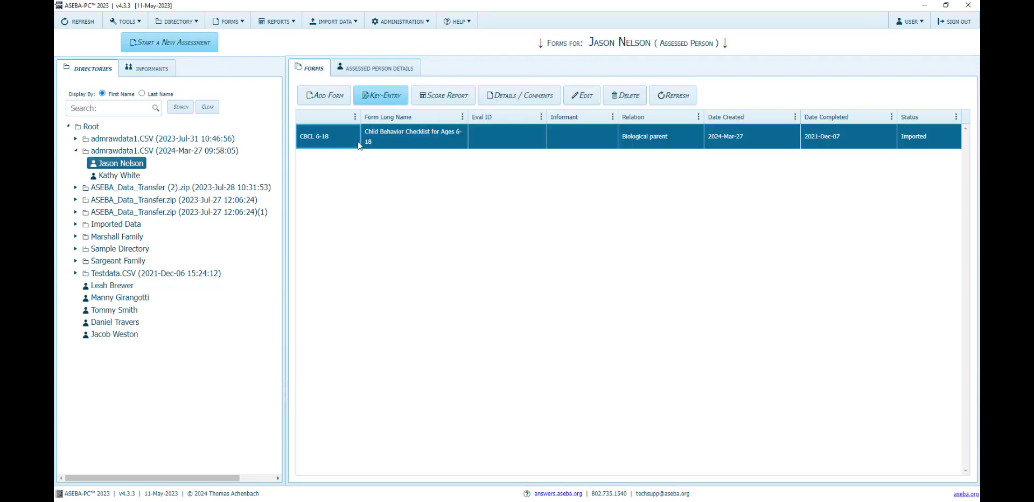